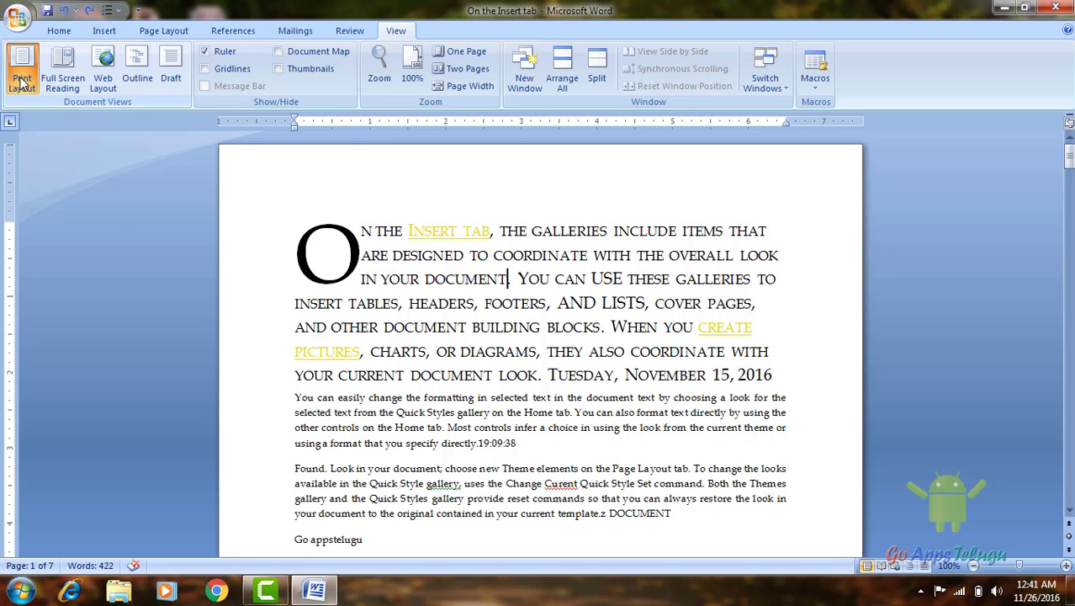
Open Full Screen Reading view, page forward two spreads, then return to the first pages.
scroll(533, 336, down, 4)
scroll(532, 339, down, 4)
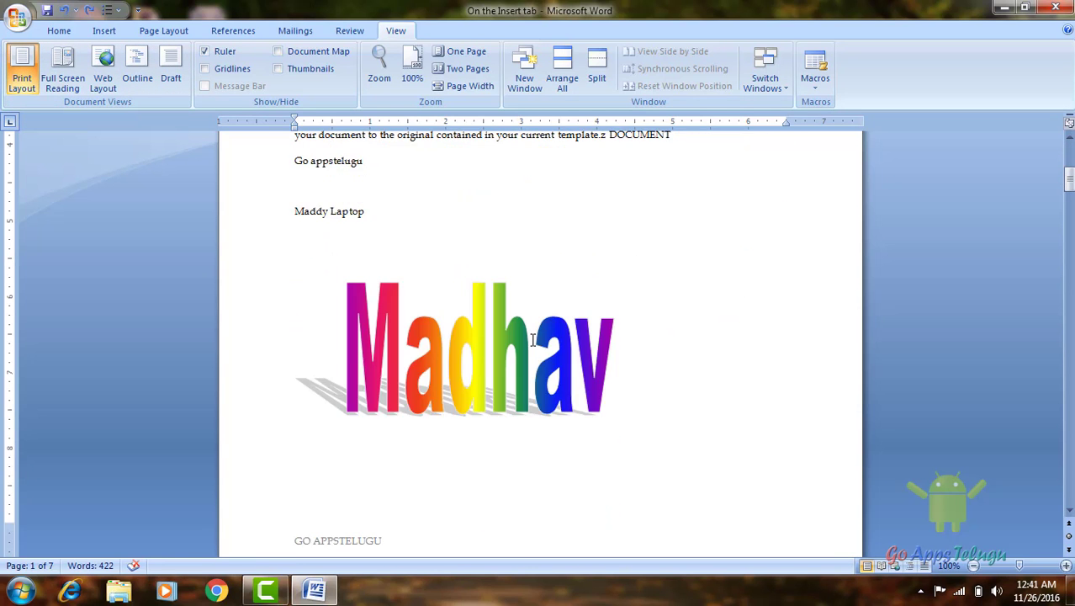
scroll(532, 339, down, 3)
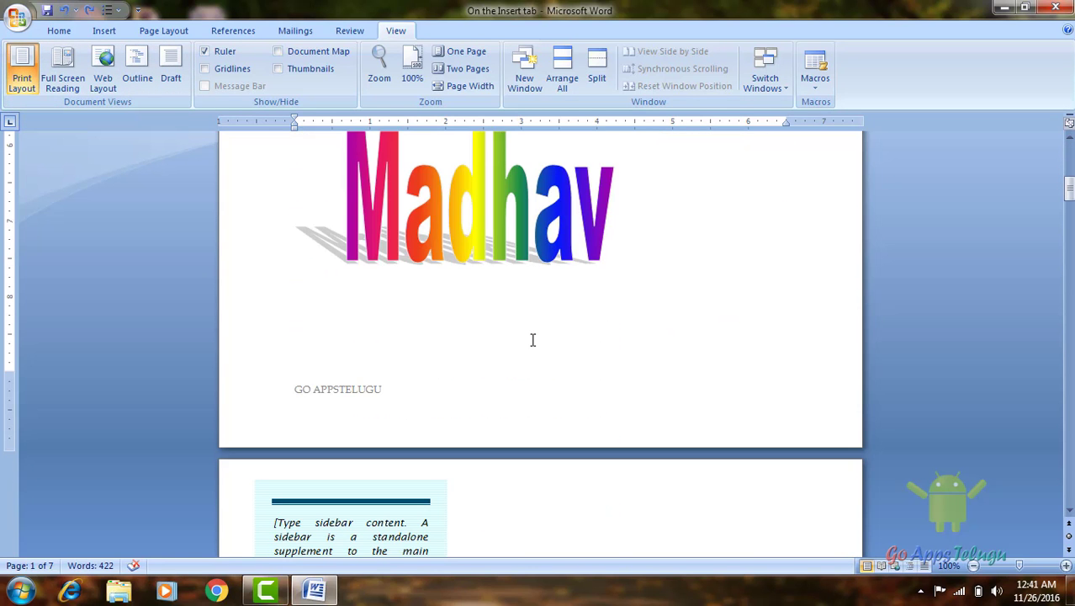
scroll(532, 339, up, 5)
scroll(533, 336, up, 3)
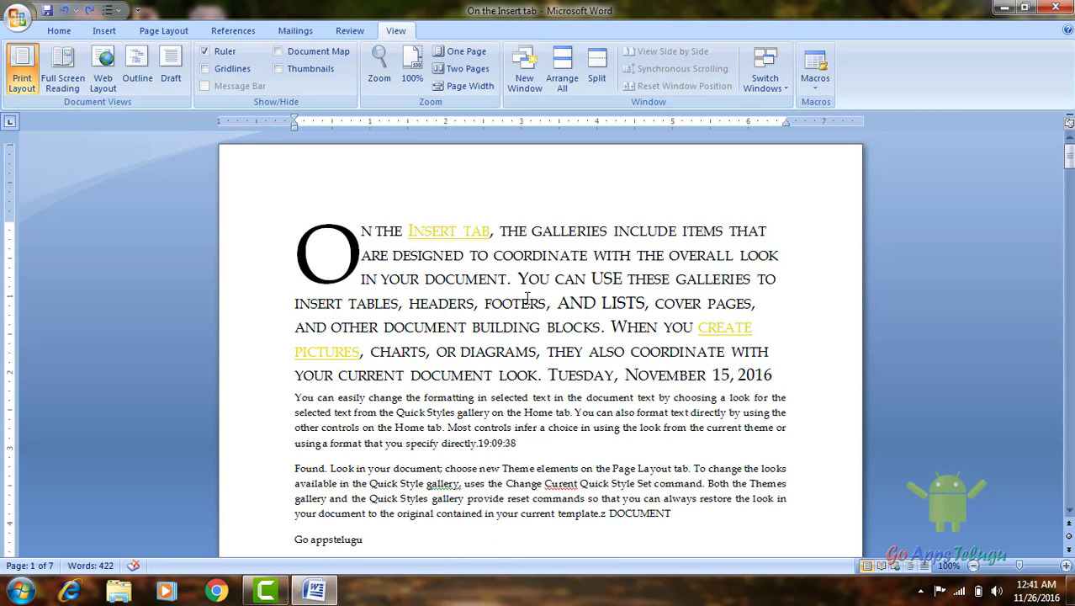
click(64, 83)
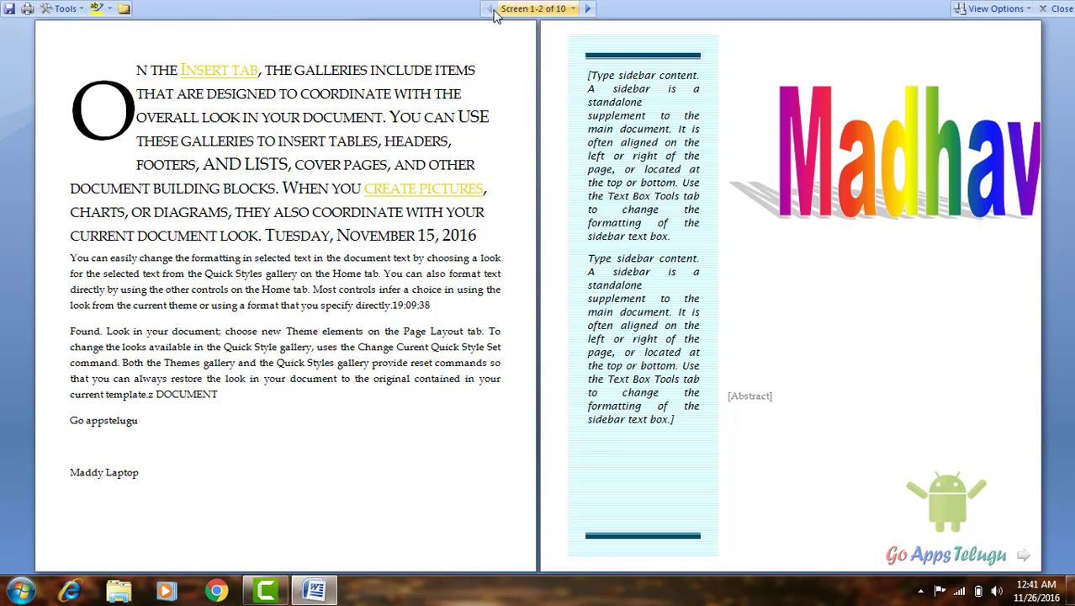
click(589, 10)
click(589, 10)
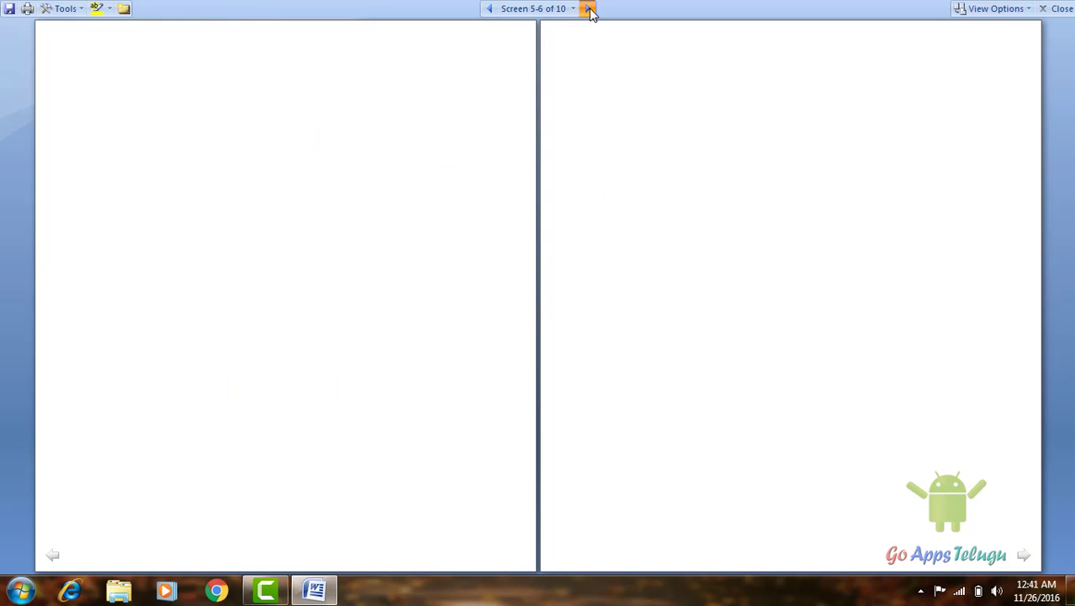
click(488, 10)
click(487, 11)
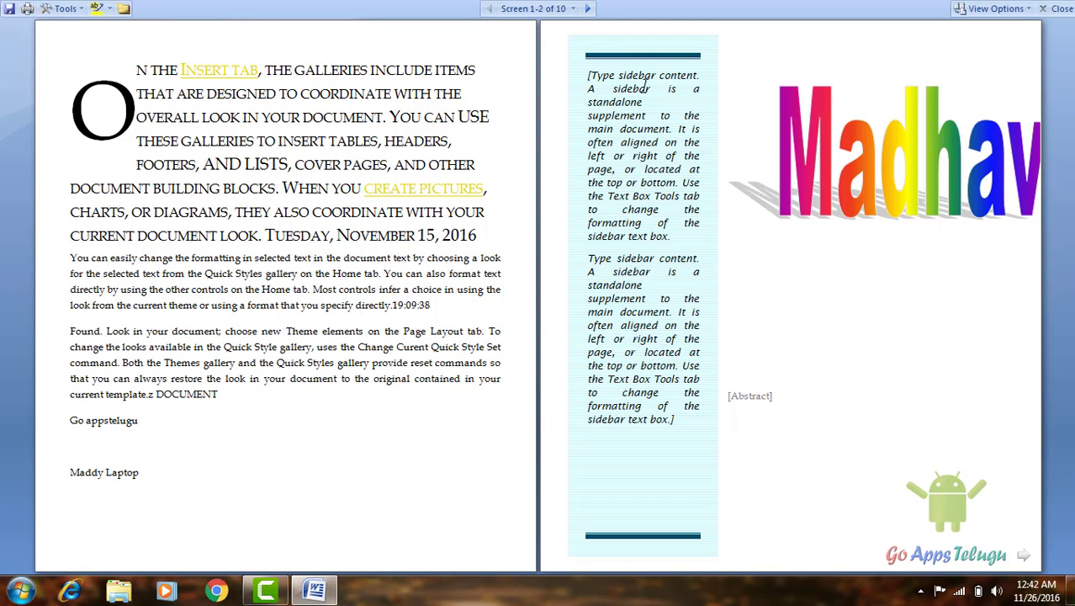
Leave reading view and try Web Layout, Outline and Draft views before returning to Print Layout.
click(1058, 11)
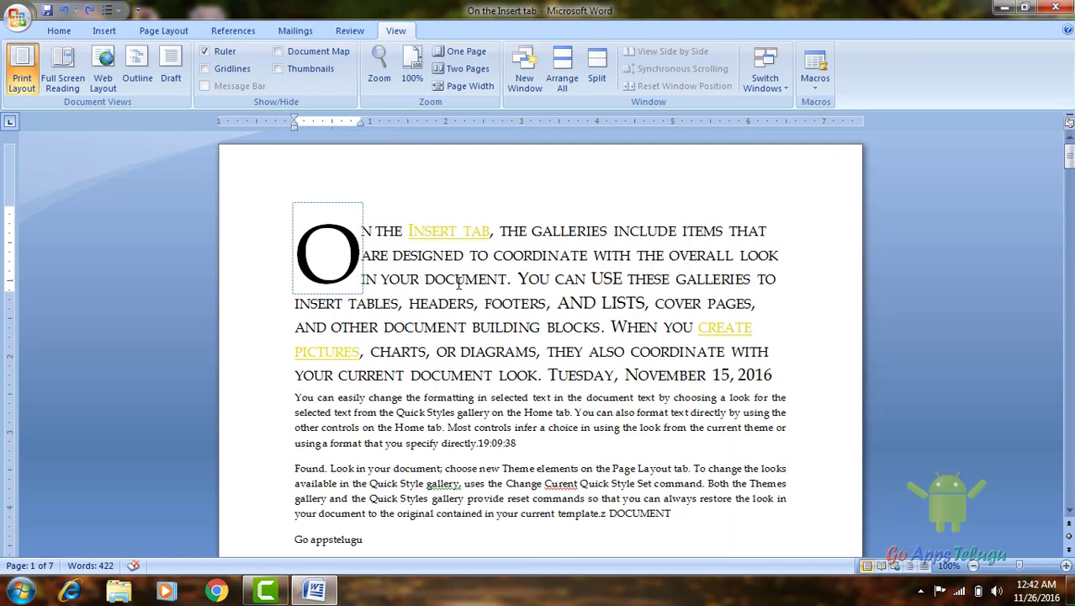
click(104, 80)
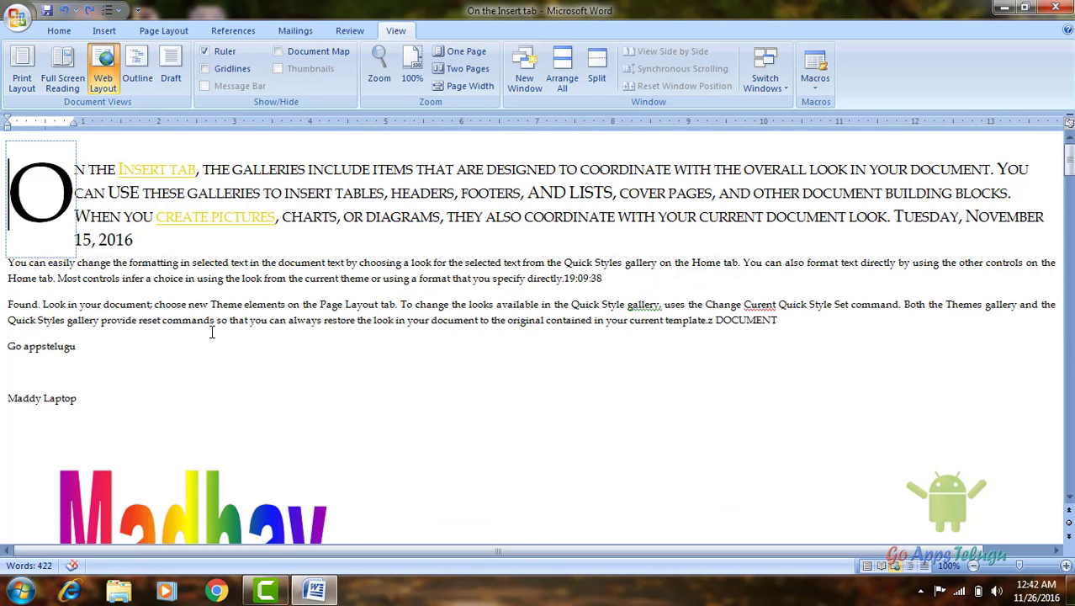
click(130, 78)
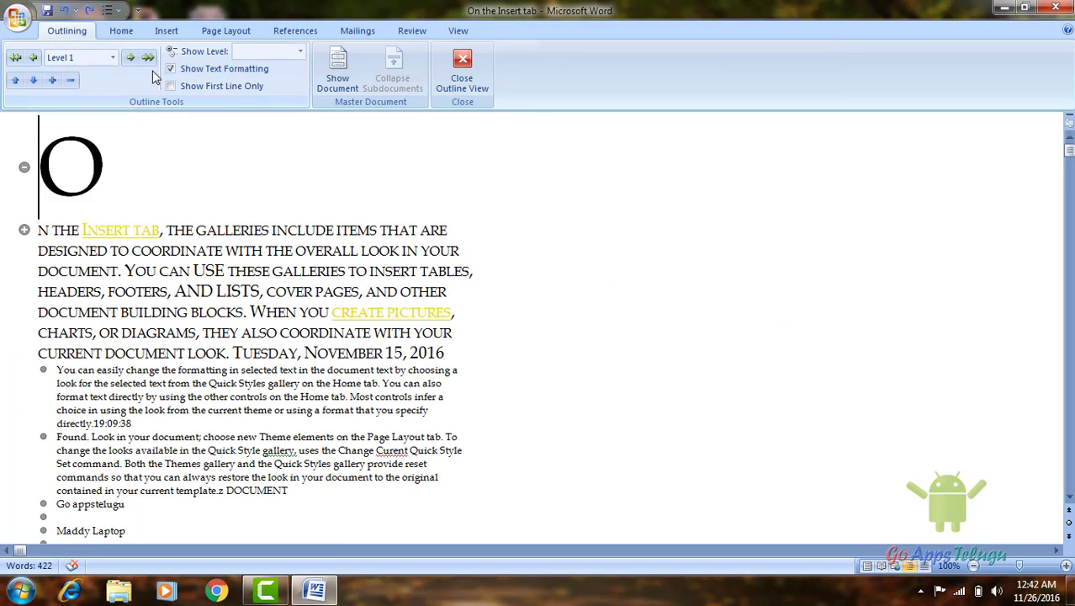
click(460, 69)
click(395, 30)
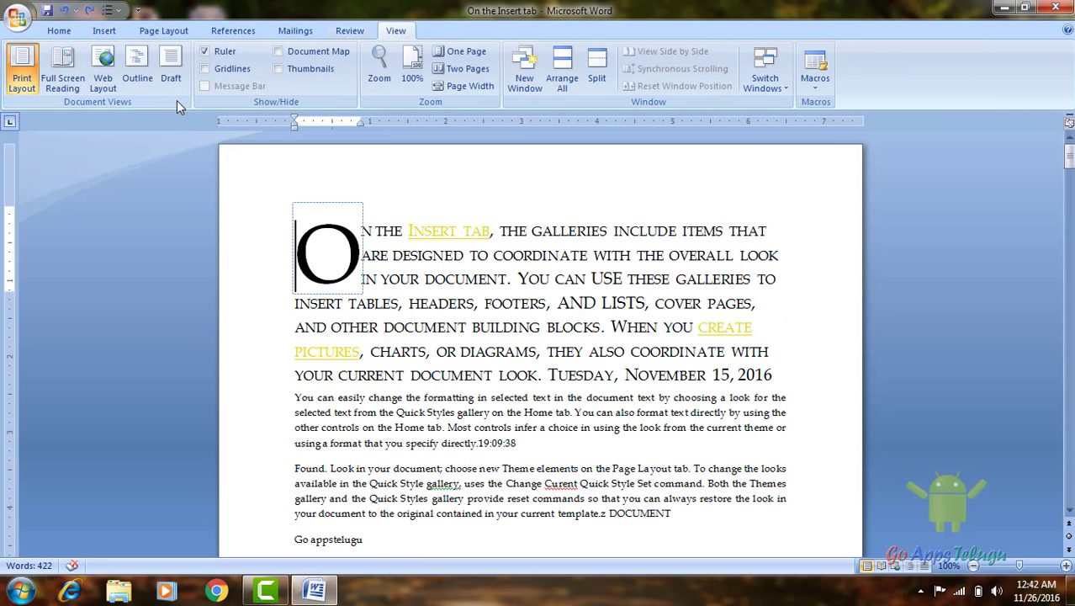
click(171, 74)
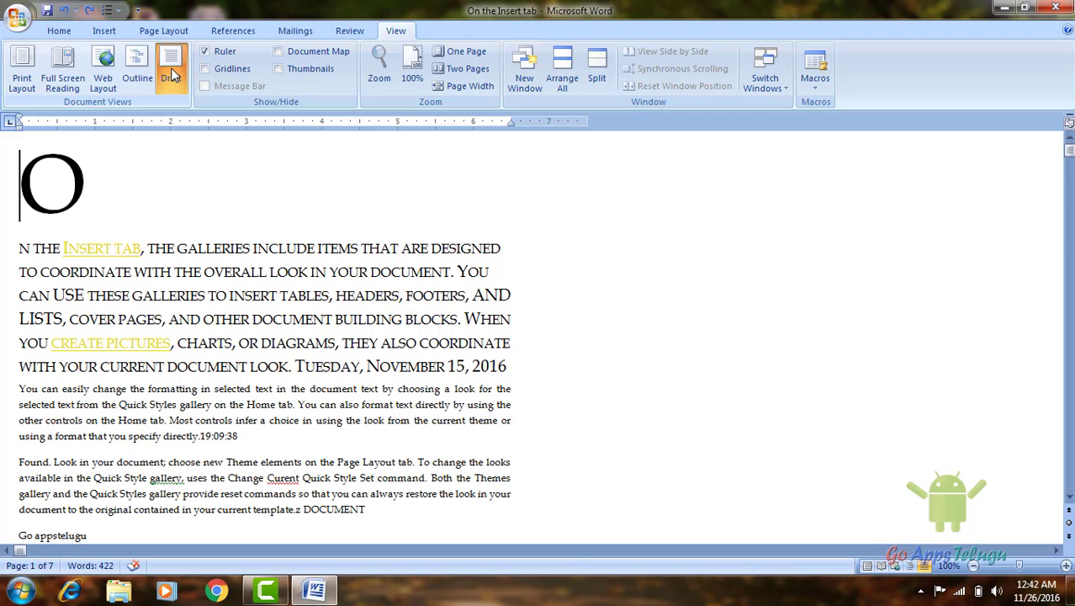
click(23, 94)
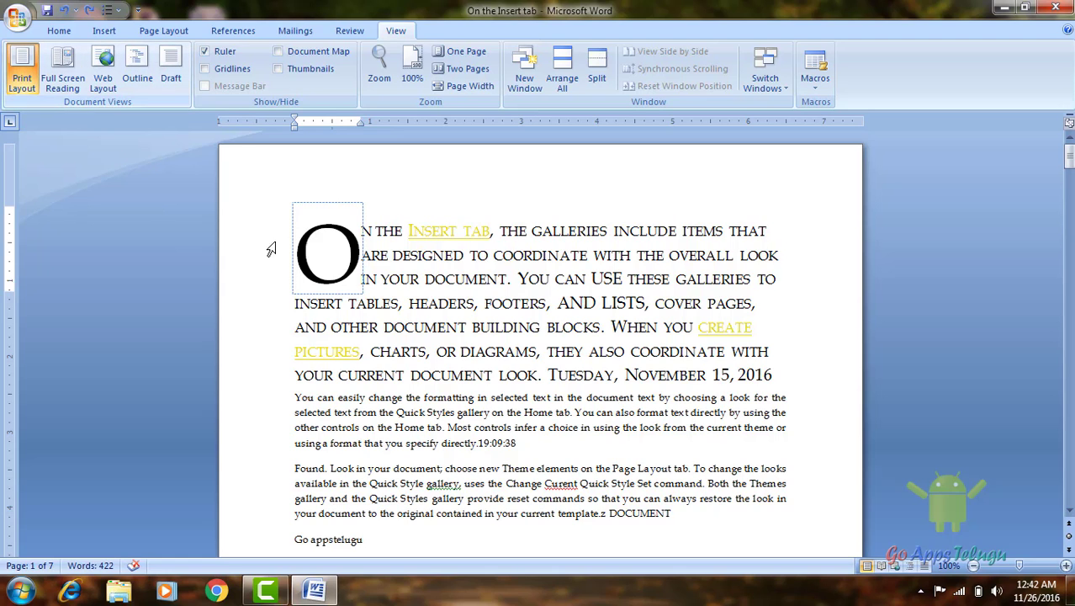
Place the cursor before 'AND LISTS' and zoom in step by step to about 260%.
click(556, 302)
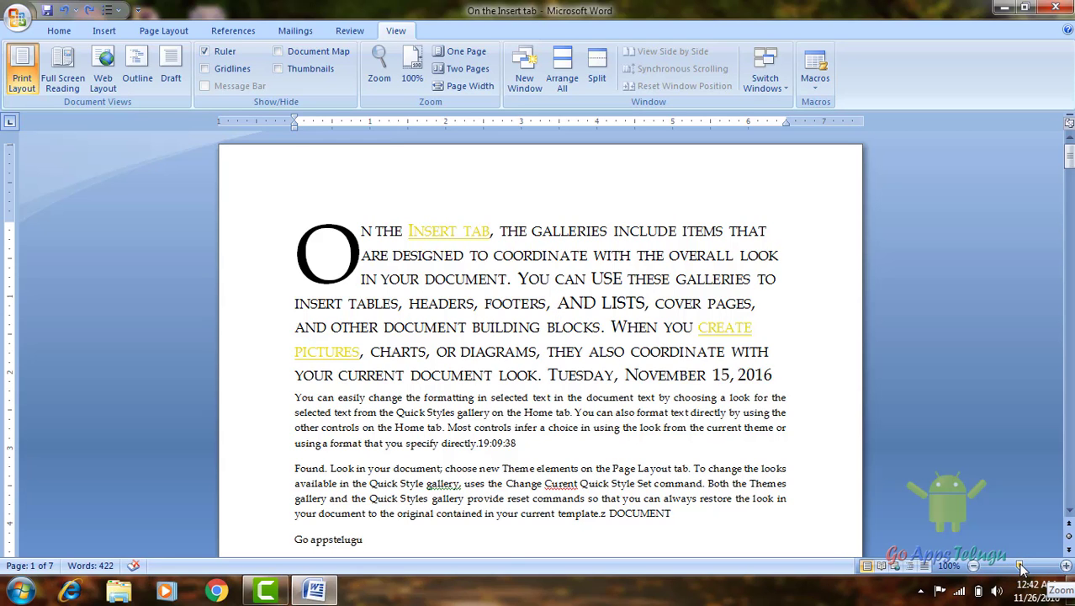
click(1066, 569)
click(1065, 569)
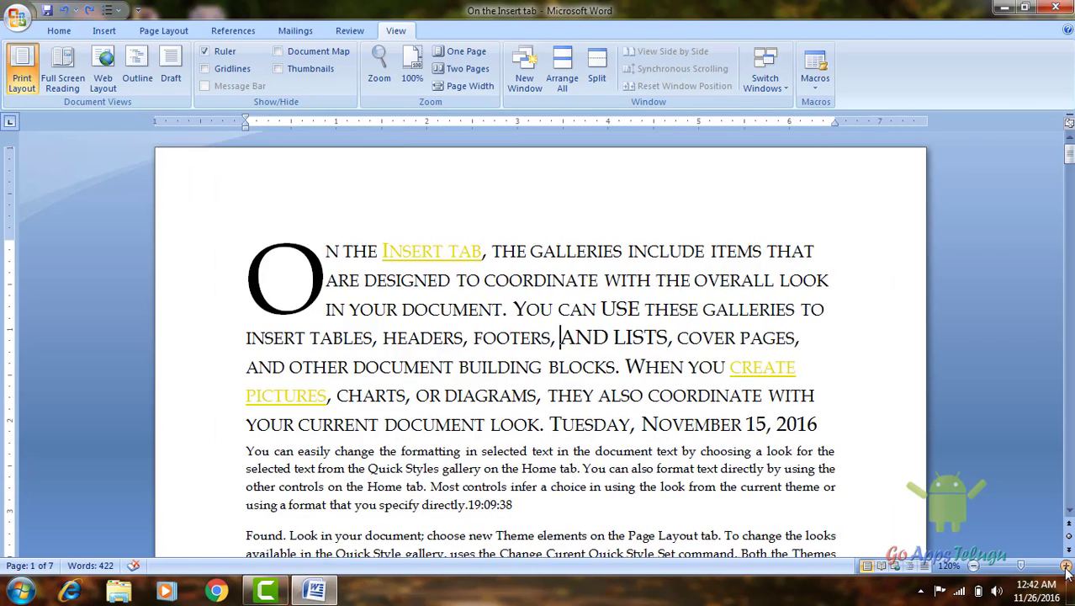
click(1066, 569)
click(1066, 569)
click(1066, 569)
click(1066, 569)
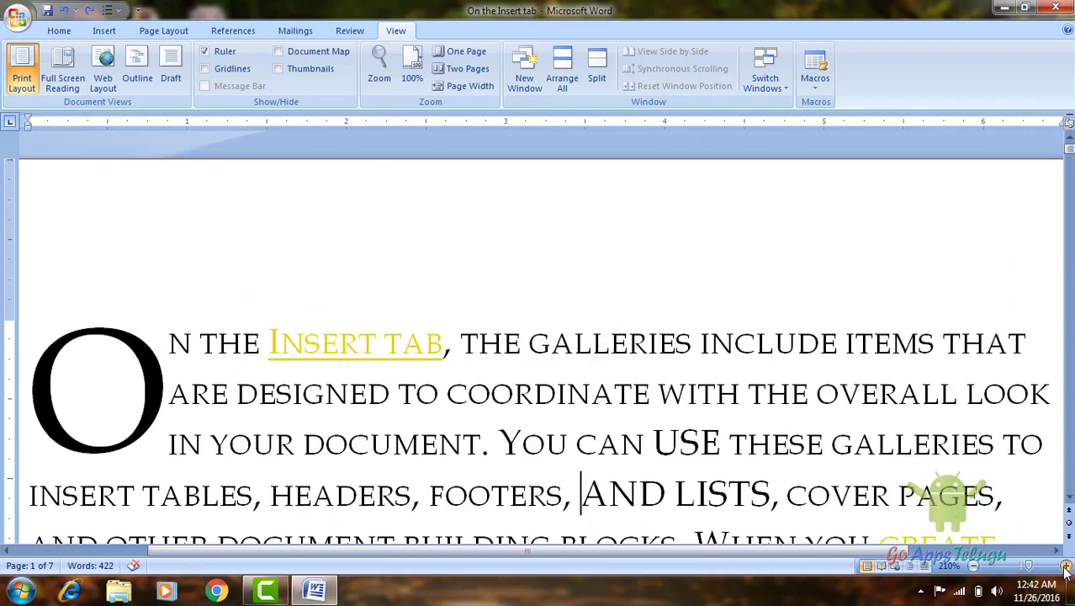
click(1066, 569)
click(1066, 568)
click(1066, 569)
click(1066, 569)
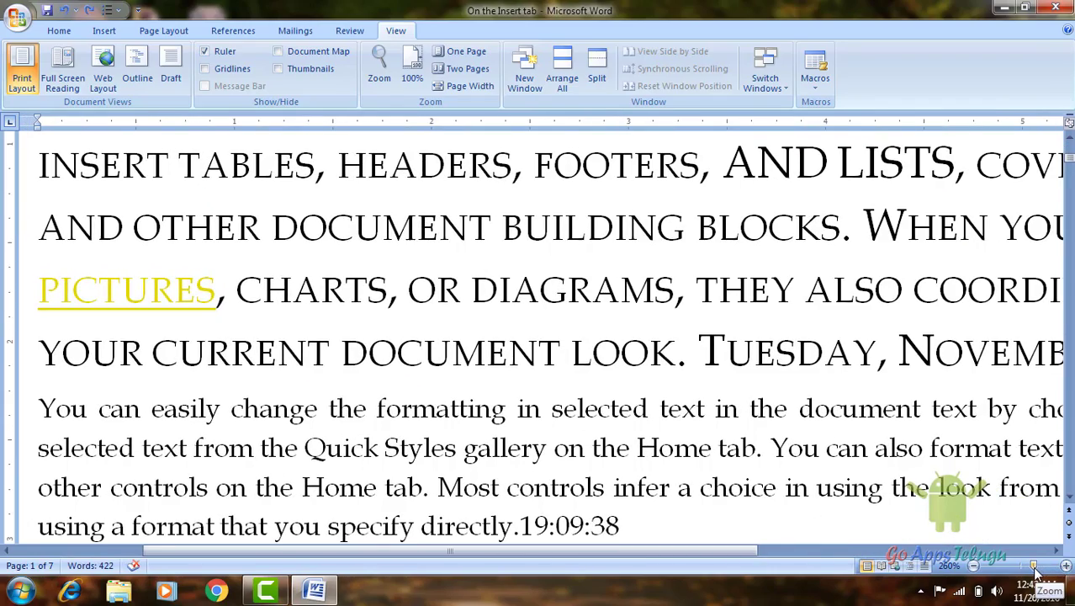
Zoom out to two pages side by side, then to 90%, and settle the zoom at 130%.
mouse_move(1035, 566)
mouse_down()
mouse_move(987, 569)
mouse_move(1021, 568)
mouse_up()
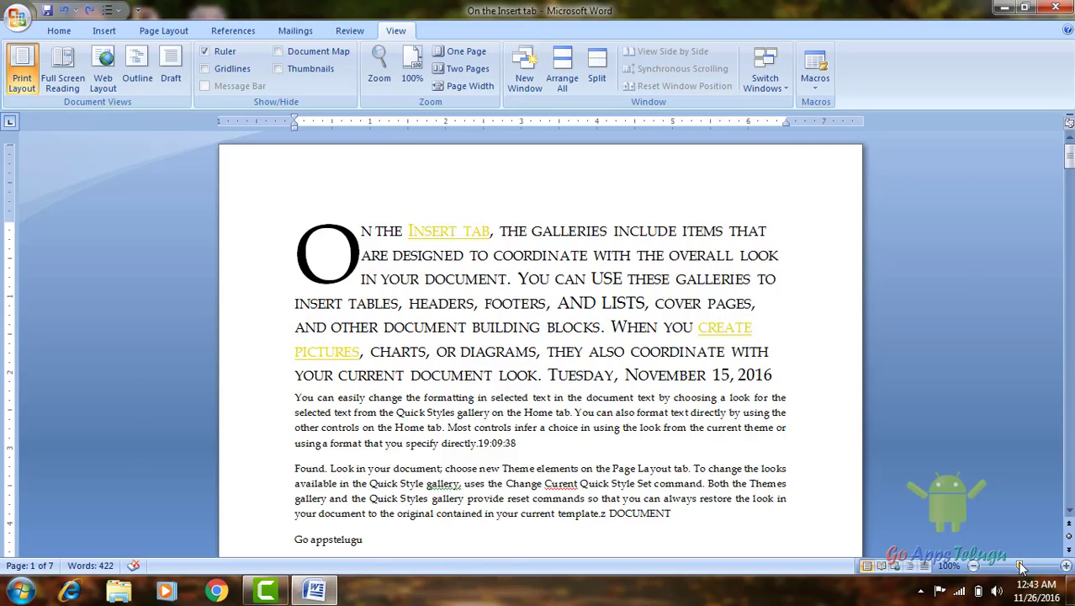
drag(1021, 569, 1024, 569)
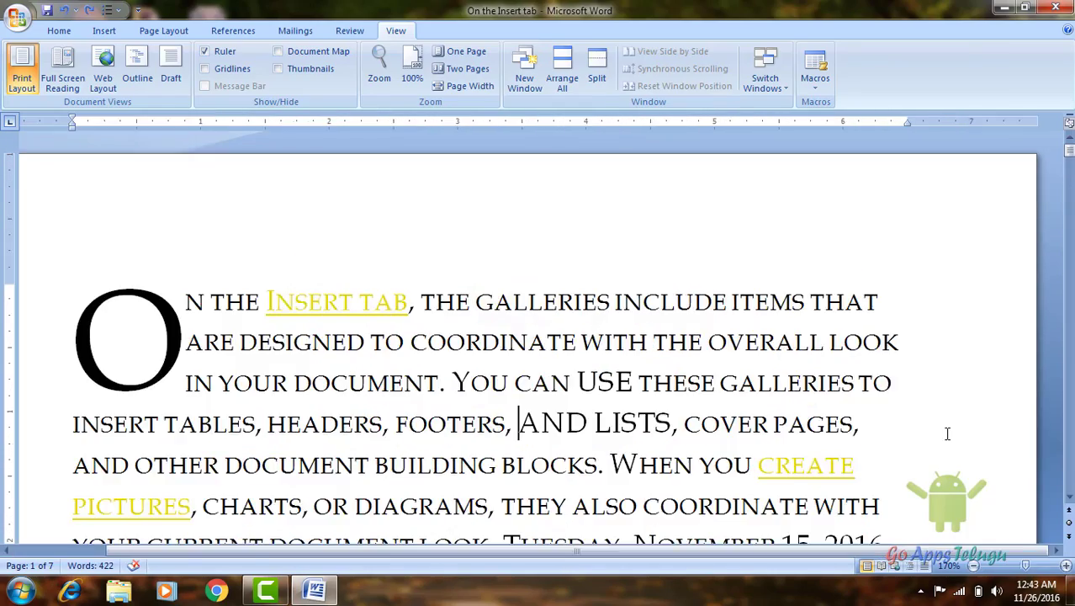
ctrl+scroll(948, 433, down, 5)
ctrl+scroll(947, 433, down, 2)
ctrl+scroll(947, 433, up, 3)
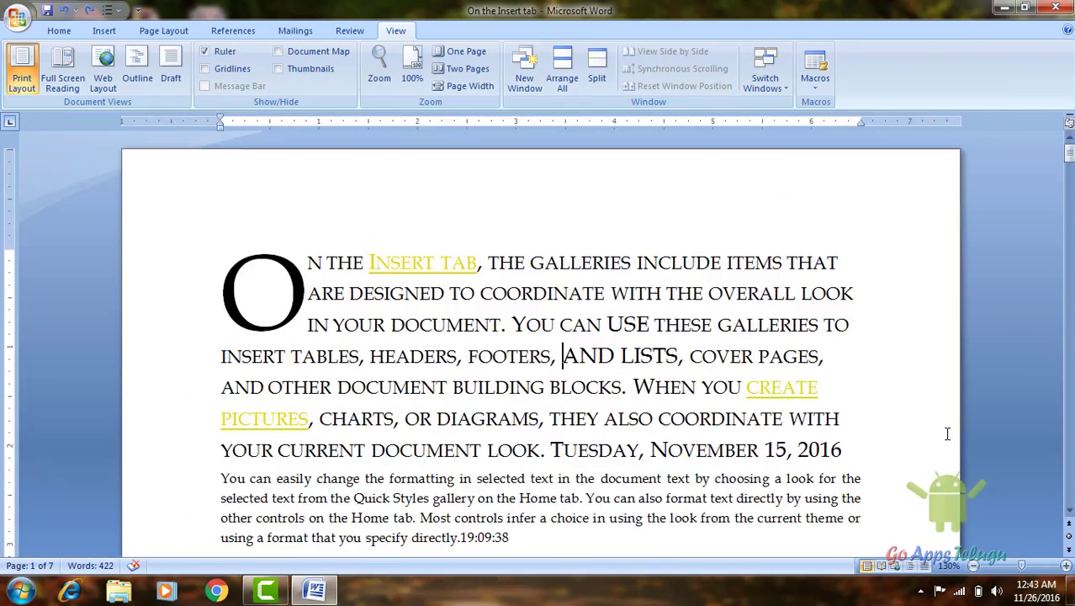
ctrl+scroll(944, 431, down, 1)
ctrl+scroll(944, 431, up, 1)
Turn the Gridlines overlay on over the page, then switch it off again.
click(224, 71)
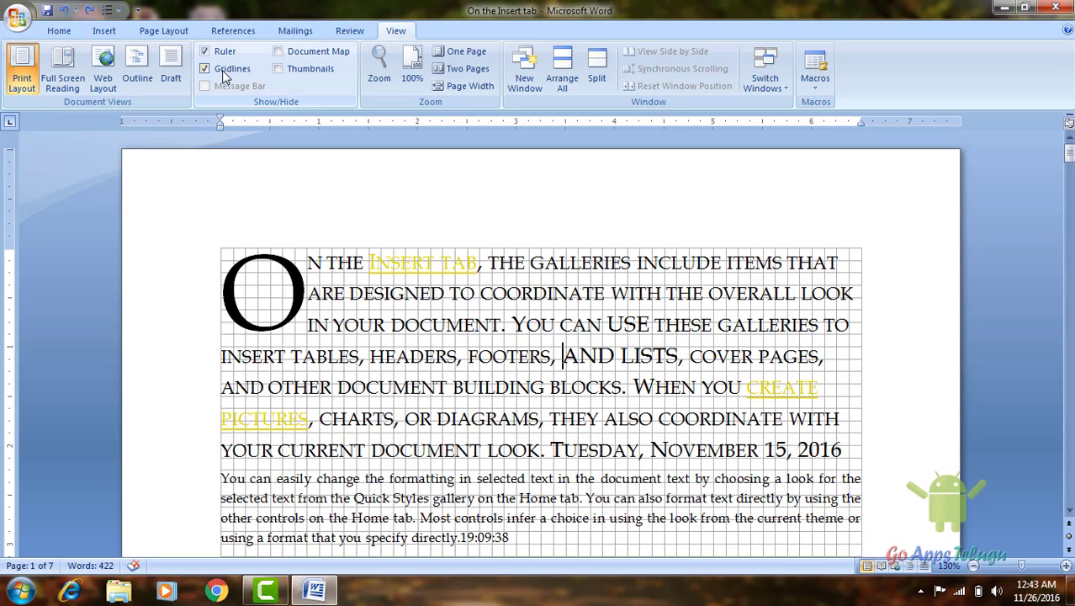
click(224, 72)
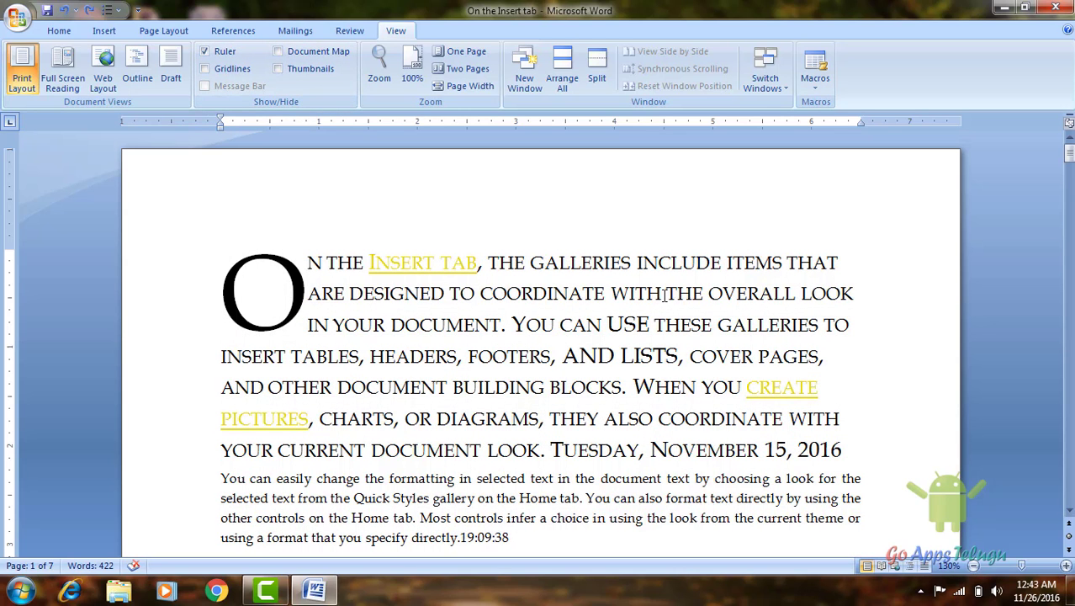